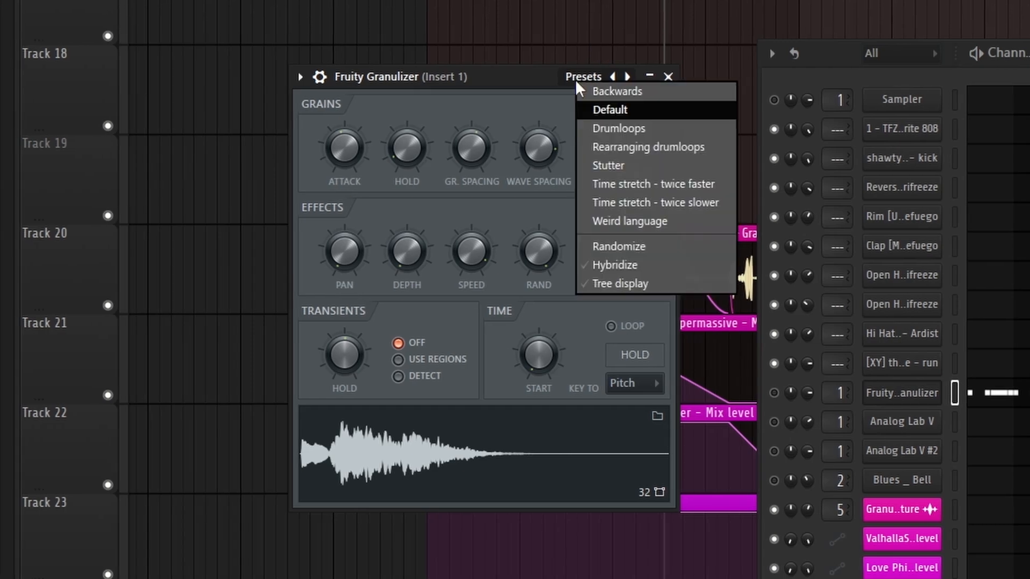
# - Load the Weird language preset in Fruity Granulizer
pyautogui.click(609, 220)
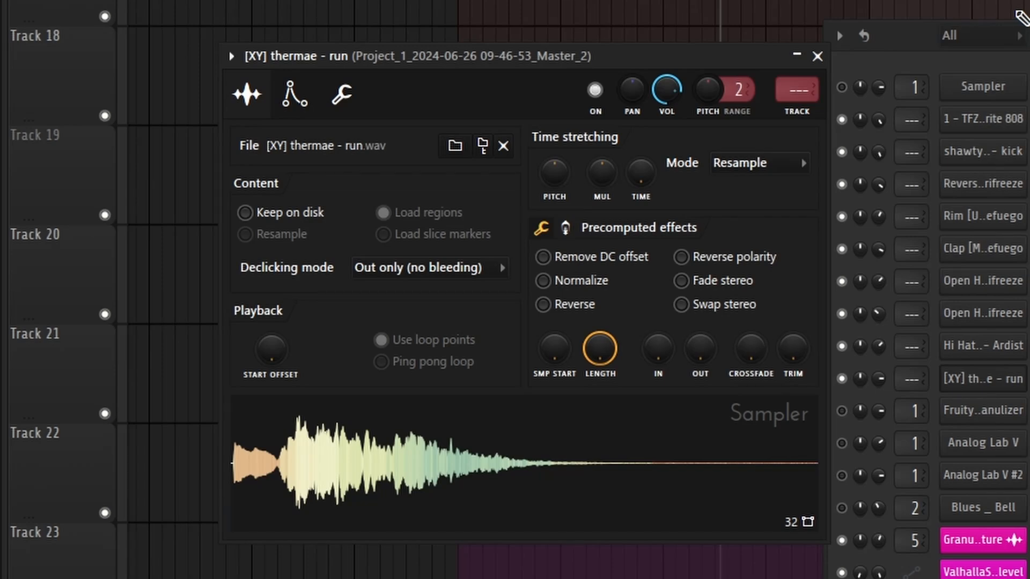
# - Open the [XY] thermae - run sample in Edison and detect its pitch regions
pyautogui.hotkey('ctrl', 'e')
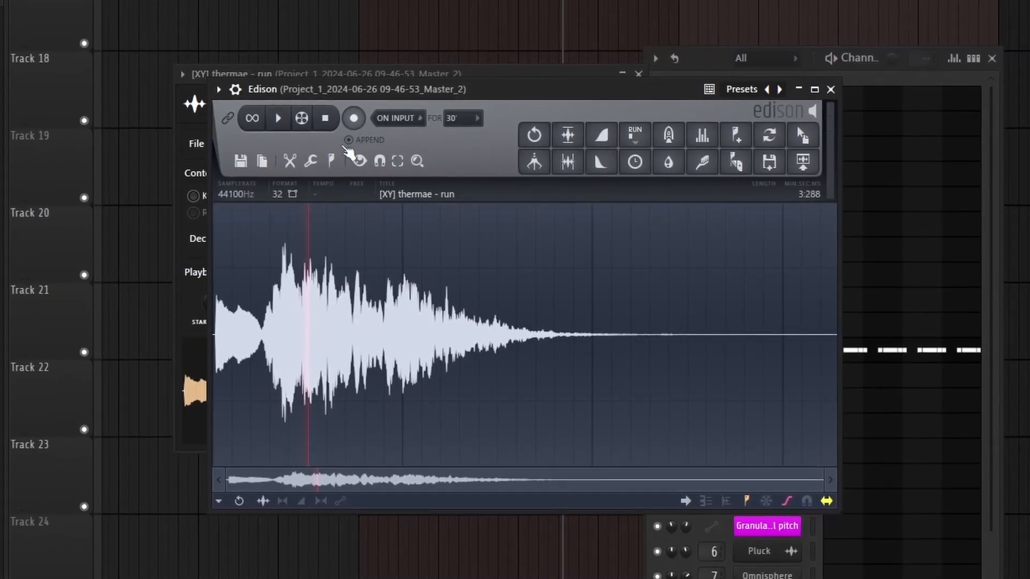
pyautogui.click(329, 159)
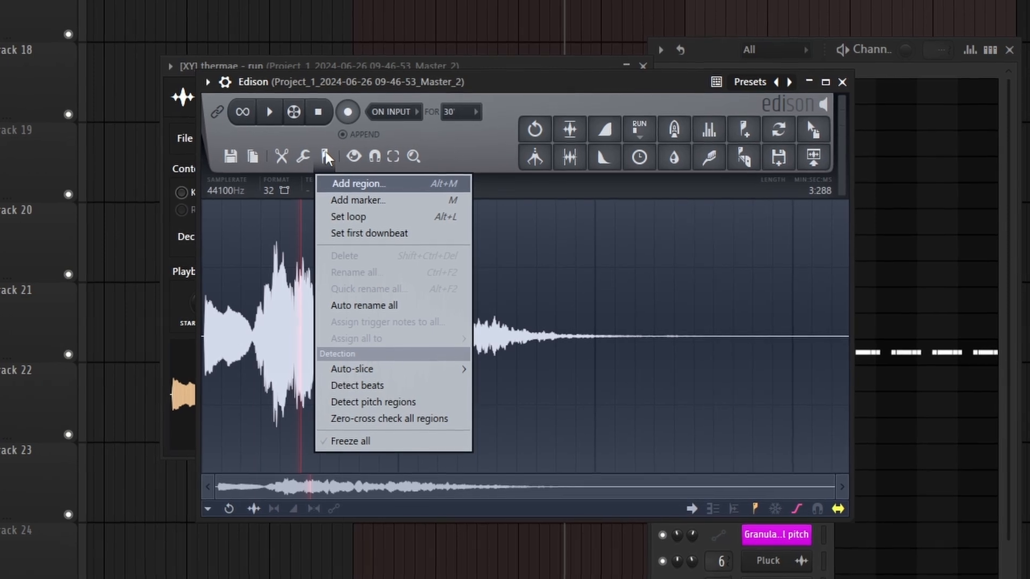
pyautogui.click(378, 406)
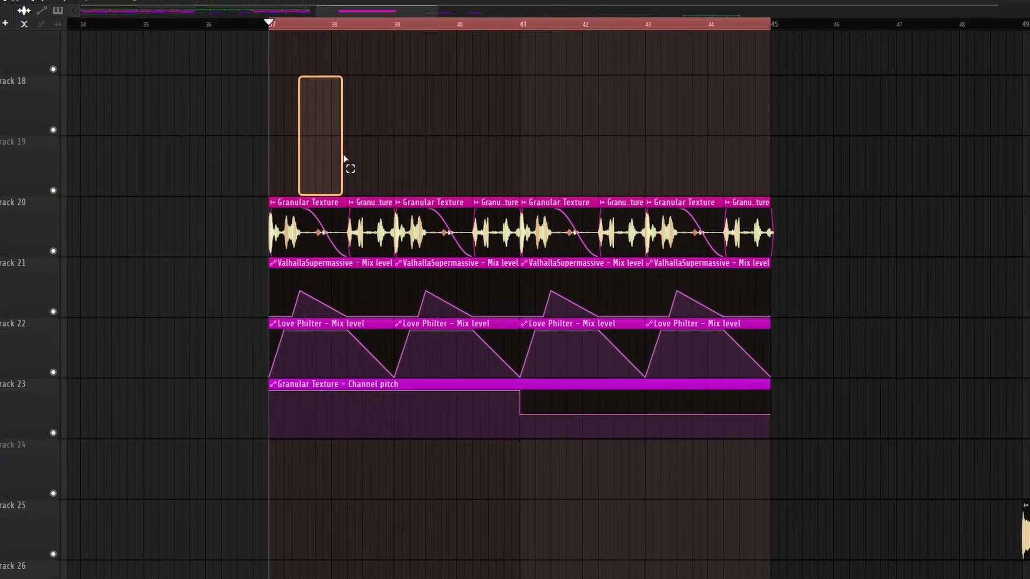
# - Examine the ValhallaSupermassive and Love Philter mix level automation clips beneath the Granular Texture audio in the playlist
pyautogui.moveTo(343, 160); pyautogui.dragTo(317, 170)
pyautogui.scroll(5, 320, 19)
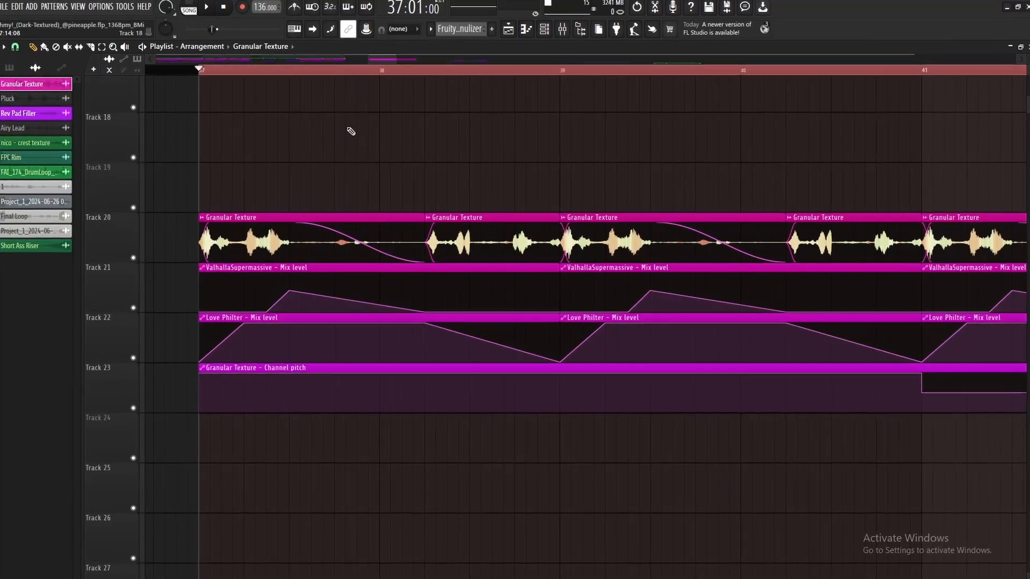
pyautogui.moveTo(167, 279); pyautogui.dragTo(283, 303)
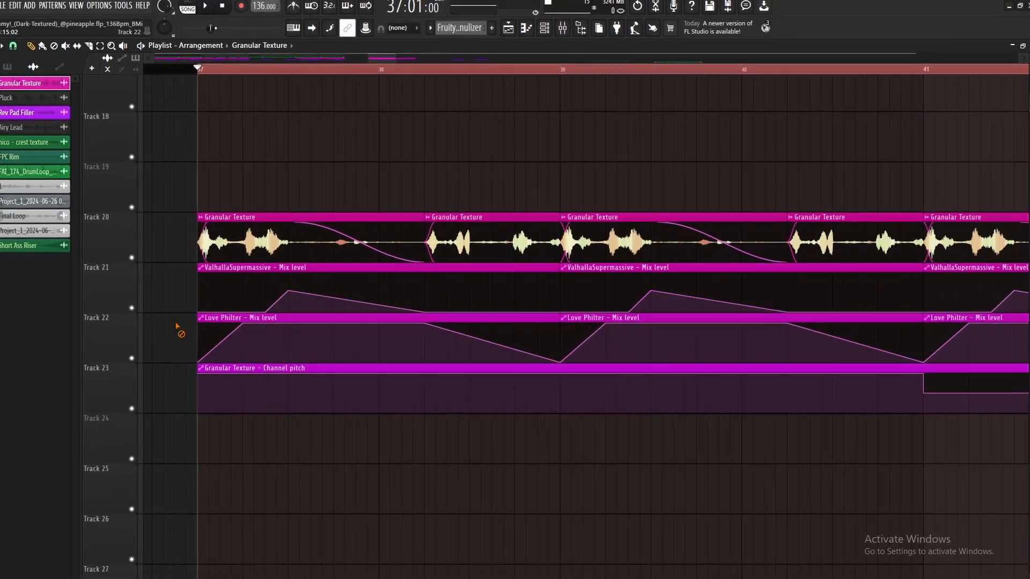
pyautogui.moveTo(172, 314); pyautogui.dragTo(255, 348)
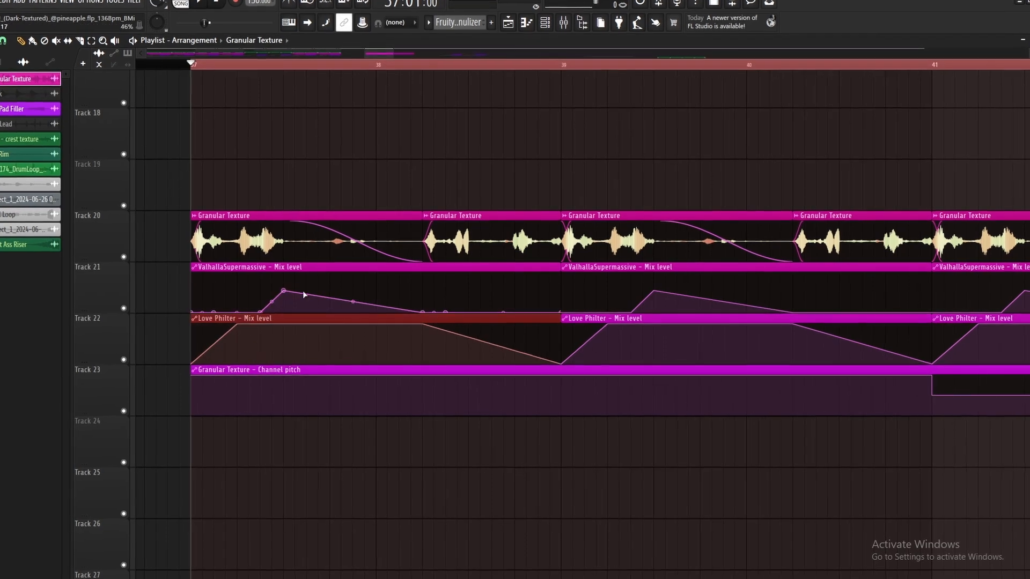
pyautogui.moveTo(282, 166); pyautogui.dragTo(420, 175)
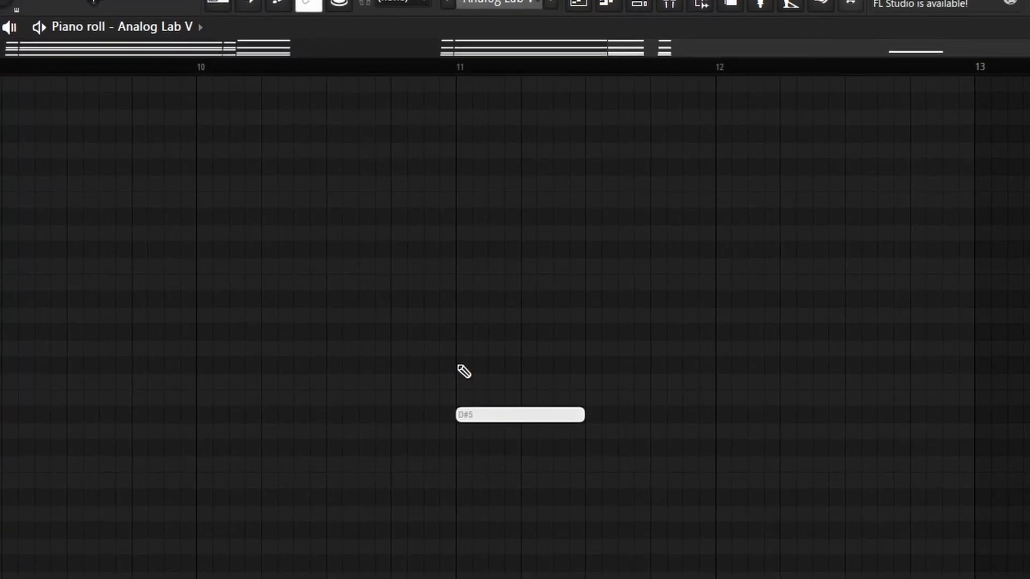
# - Extend the D#5 note at bar 11 of the Analog Lab V piano roll into a chord with F5, A#5 and F6, and audition it
pyautogui.moveTo(480, 320); pyautogui.dragTo(490, 327)
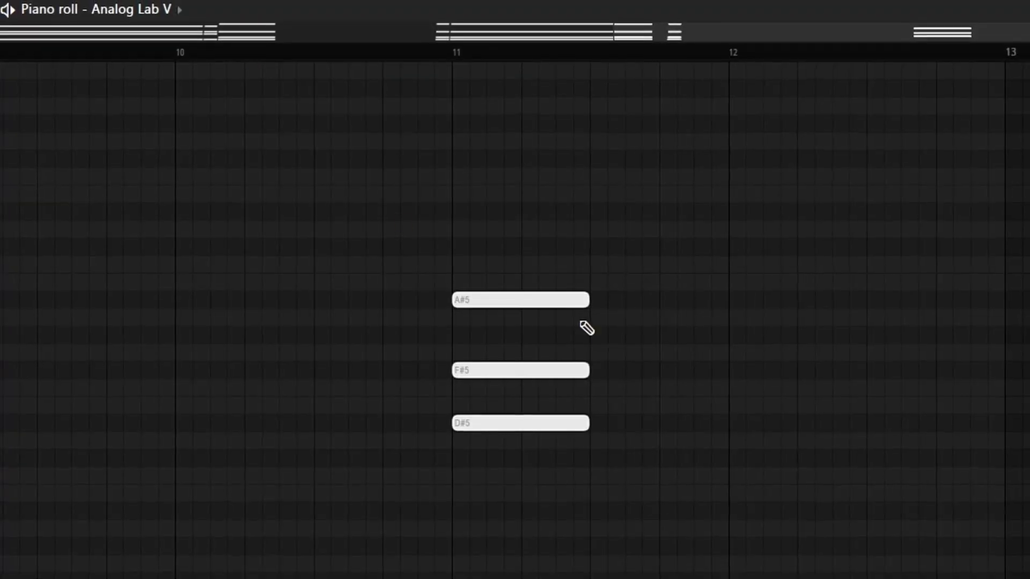
pyautogui.moveTo(559, 371); pyautogui.dragTo(559, 370)
pyautogui.hotkey('shift', 'Down')
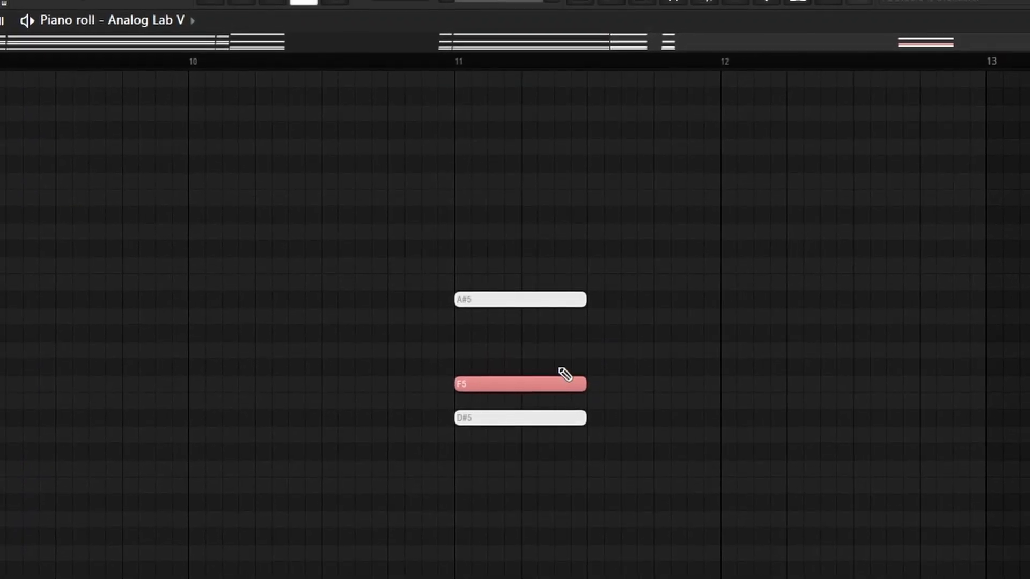
pyautogui.keyDown('ctrl'); pyautogui.click(589, 334); pyautogui.keyUp('ctrl')
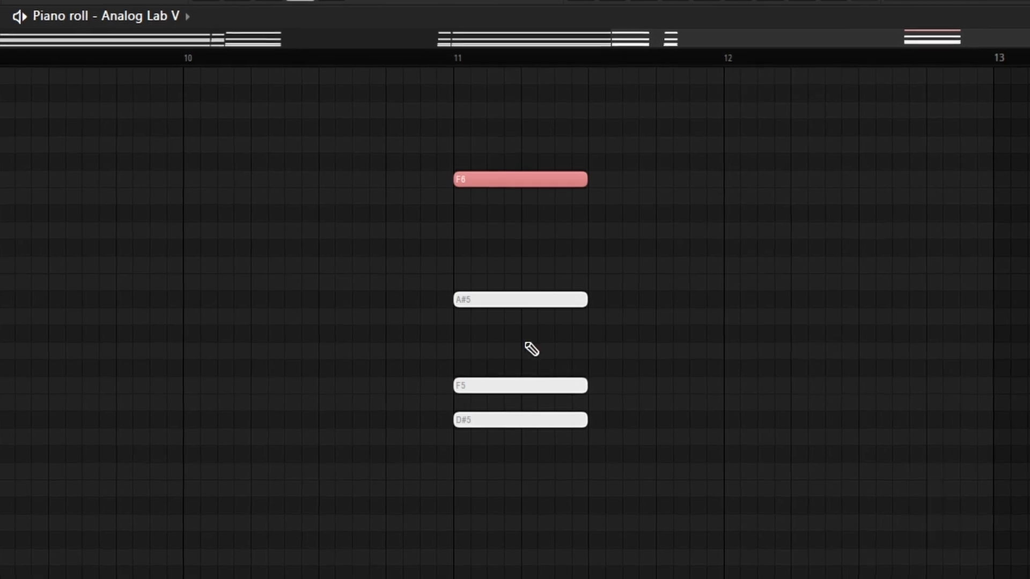
pyautogui.keyDown('alt'); pyautogui.rightClick(521, 346); pyautogui.keyUp('alt')
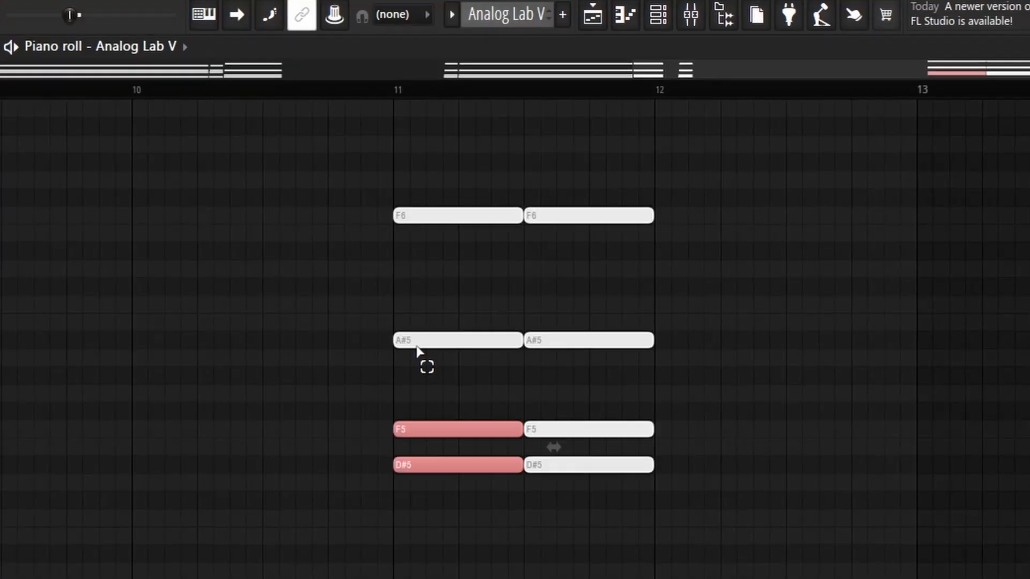
# - Select all four notes of the first chord at bar 11 and transpose them up five semitones
pyautogui.moveTo(418, 350); pyautogui.dragTo(428, 208)
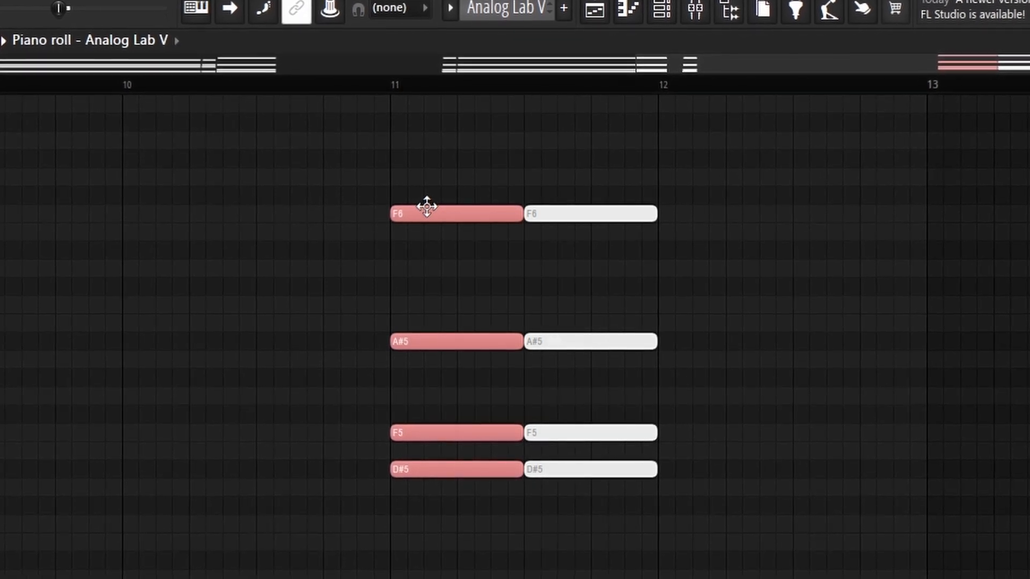
pyautogui.hotkey('shift', 'Up')
pyautogui.hotkey('shift', 'Up')
pyautogui.hotkey('shift', 'Up')
pyautogui.hotkey('shift', 'Up')
pyautogui.hotkey('shift', 'Up')
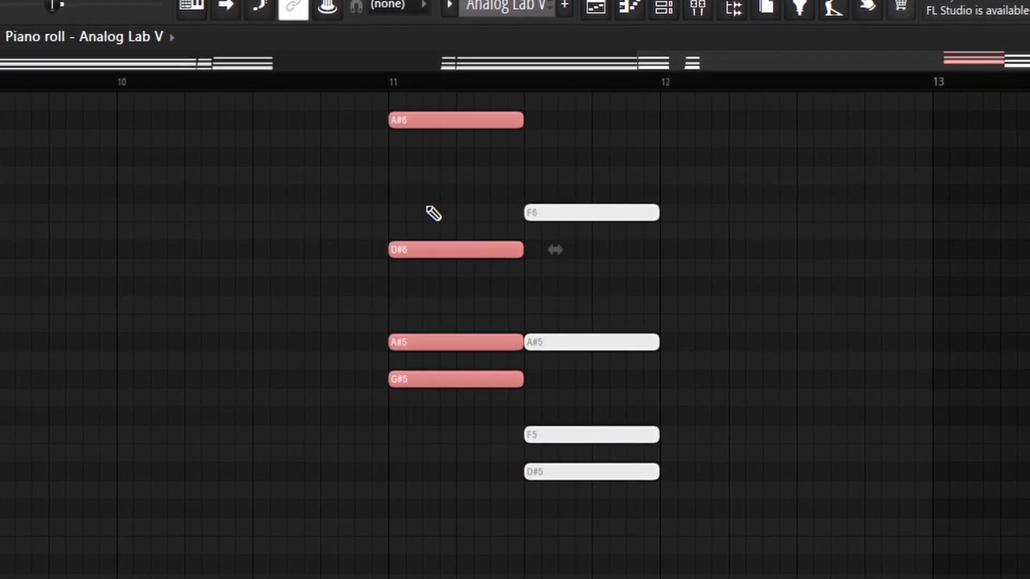
# - Revoice the first chord by moving its D#6 down an octave to D#5 and its A#6 down to D#6
pyautogui.click(434, 249)
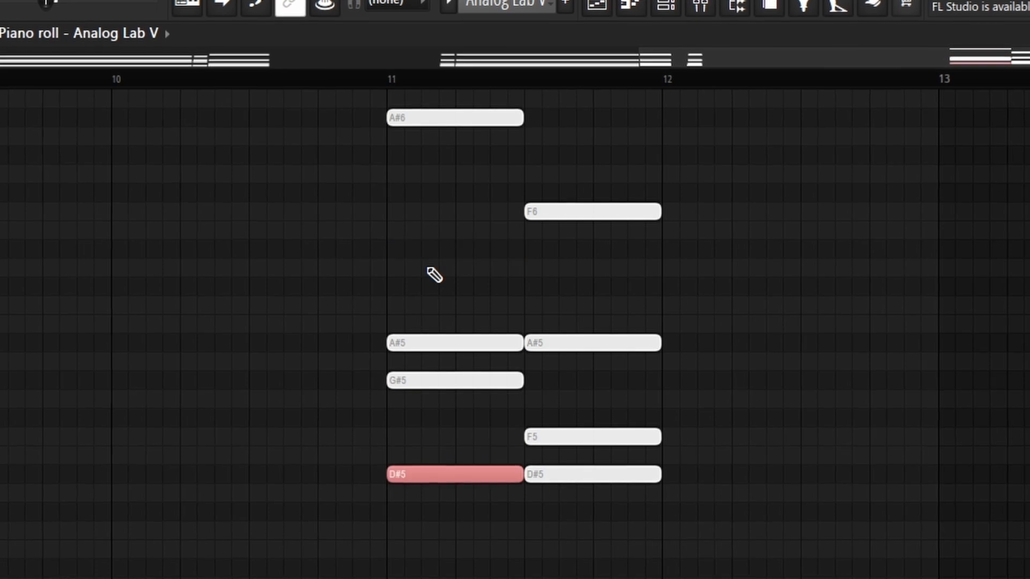
pyautogui.click(433, 118)
pyautogui.hotkey('shift', 'Down')
pyautogui.hotkey('shift', 'Down')
pyautogui.hotkey('shift', 'Down')
pyautogui.hotkey('shift', 'Down')
pyautogui.hotkey('shift', 'Down')
pyautogui.hotkey('shift', 'Down')
pyautogui.hotkey('shift', 'Down')
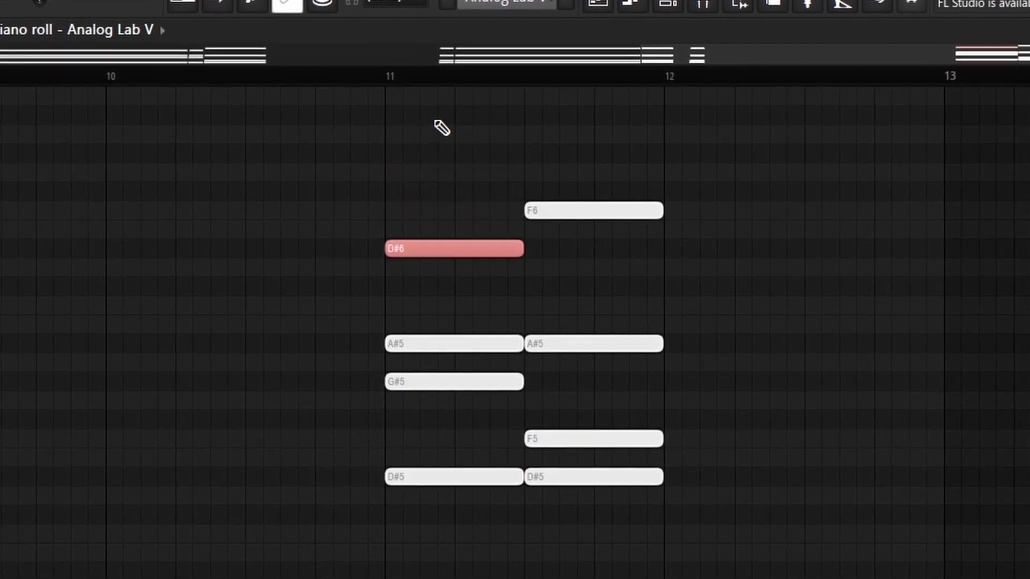
# - Audition the revoiced first chord and the second chord at bar 11 in the piano roll
pyautogui.keyDown('alt'); pyautogui.rightClick(438, 220); pyautogui.keyUp('alt')
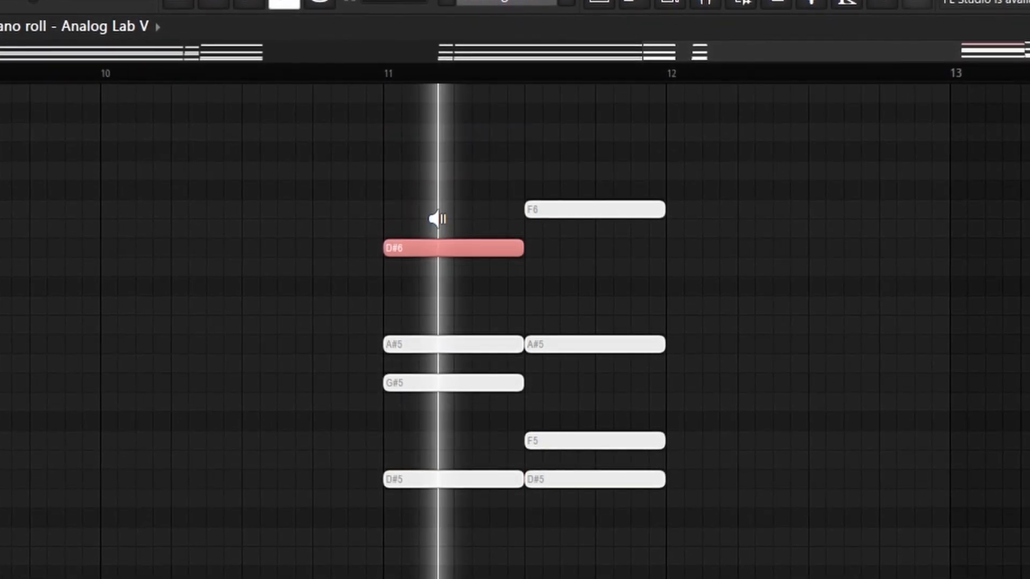
pyautogui.moveTo(438, 219); pyautogui.dragTo(569, 256)
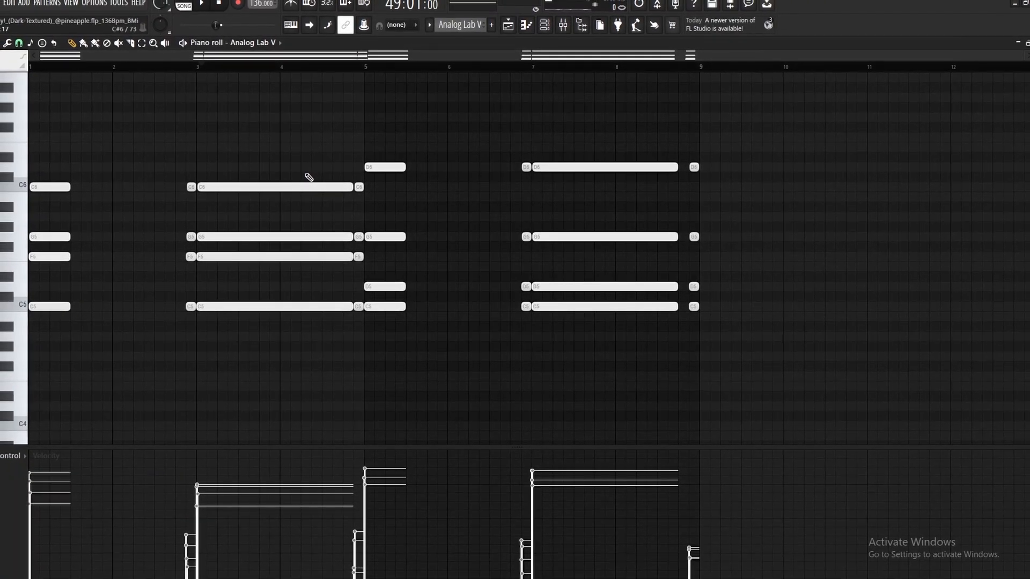
pyautogui.moveTo(327, 196); pyautogui.dragTo(387, 205)
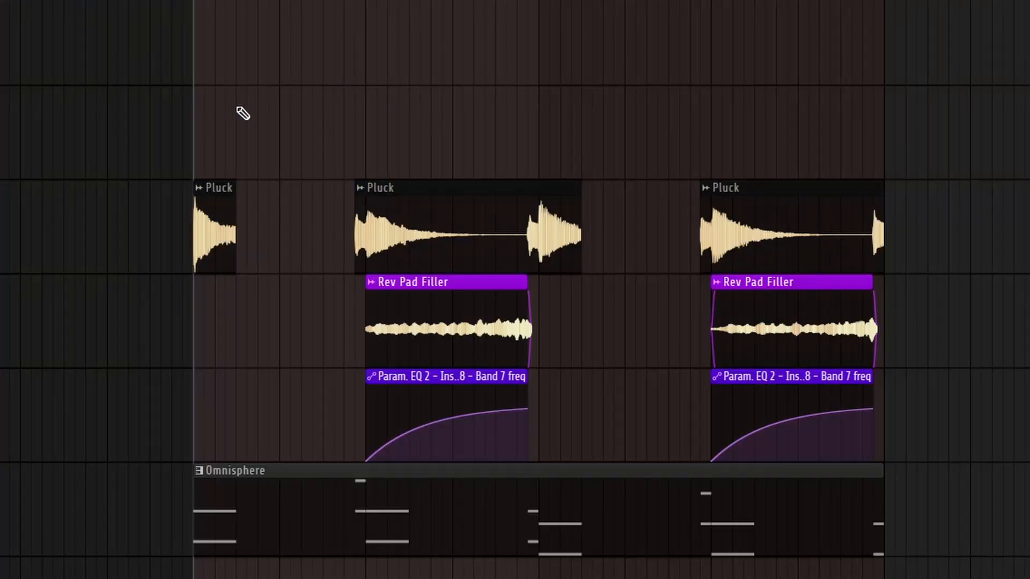
# - Select the first Param. EQ 2 Band 7 frequency automation clip beneath the Rev Pad Filler audio in the playlist
pyautogui.moveTo(243, 113); pyautogui.dragTo(359, 118)
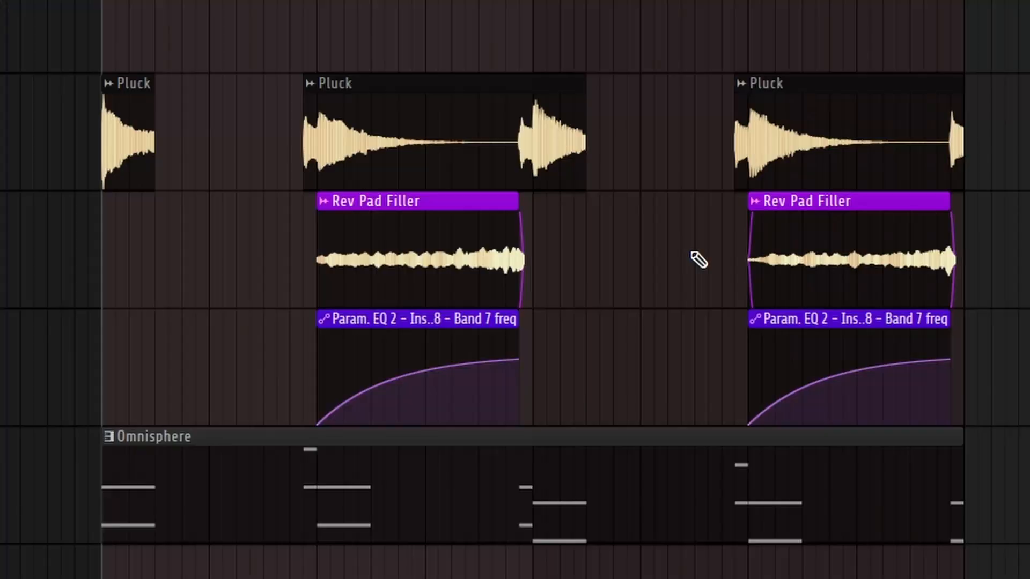
pyautogui.moveTo(625, 350); pyautogui.dragTo(417, 354)
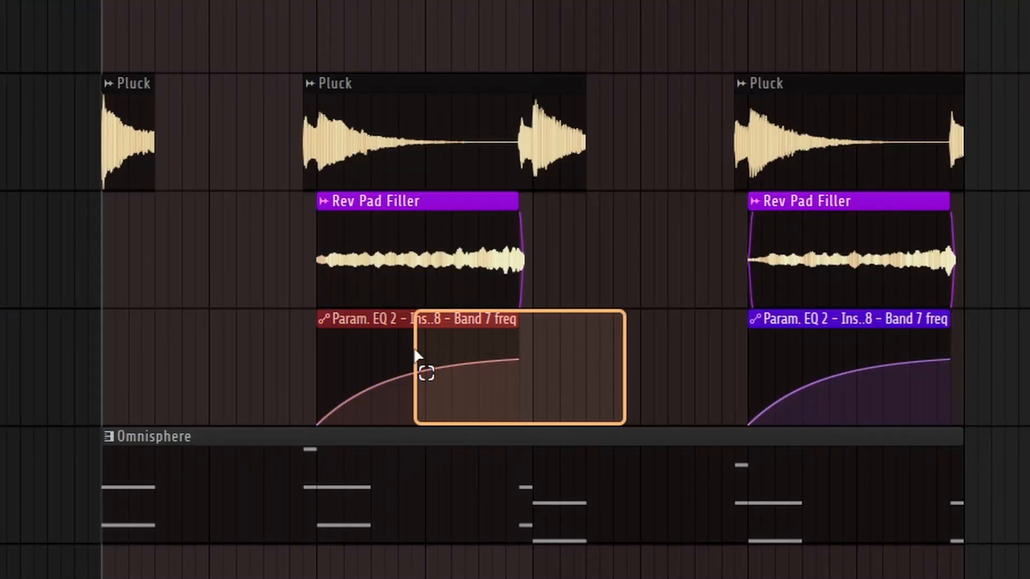